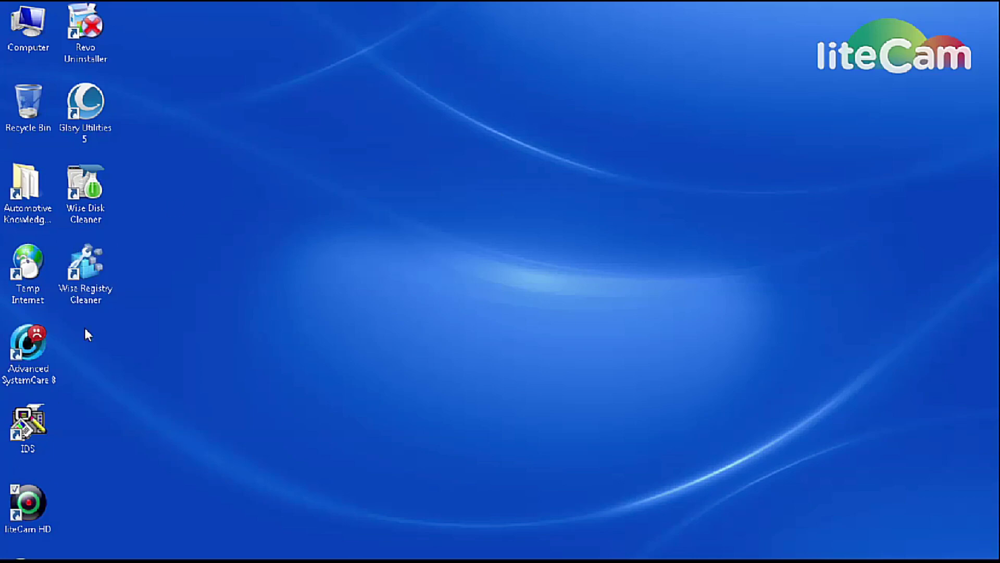
Launch the IDS diagnostic software from the desktop.
left_click(14, 429)
left_click(77, 423)
left_click(41, 415)
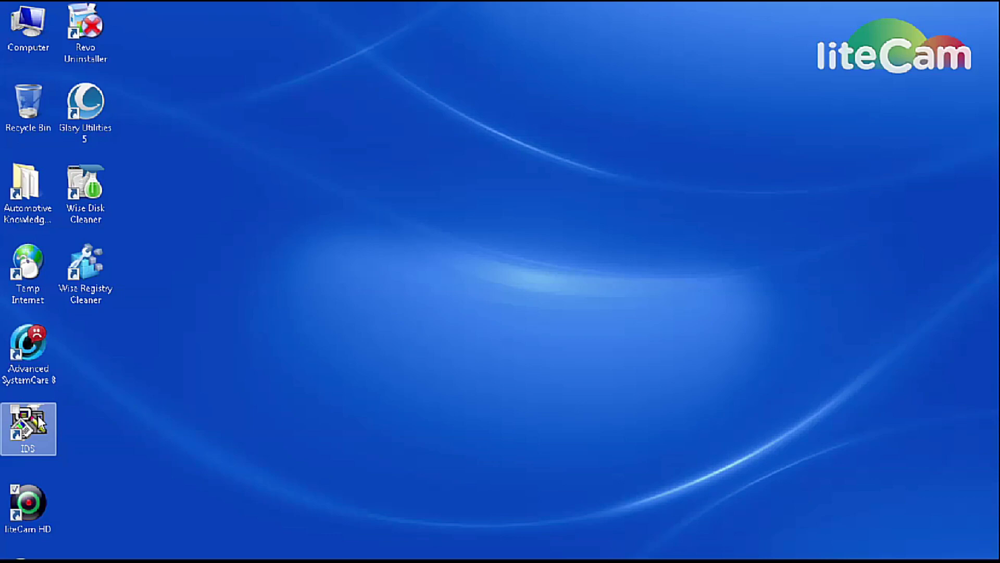
double_click(39, 416)
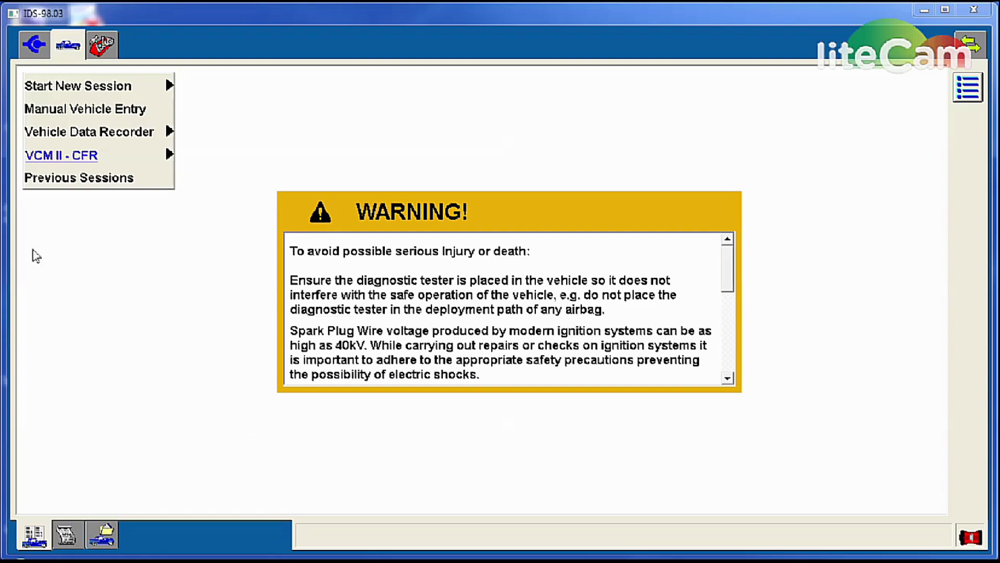
Start a new "All other" vehicle session using none of the previous sessions, with navigation not equipped, and confirm the vehicle specification.
left_click(153, 90)
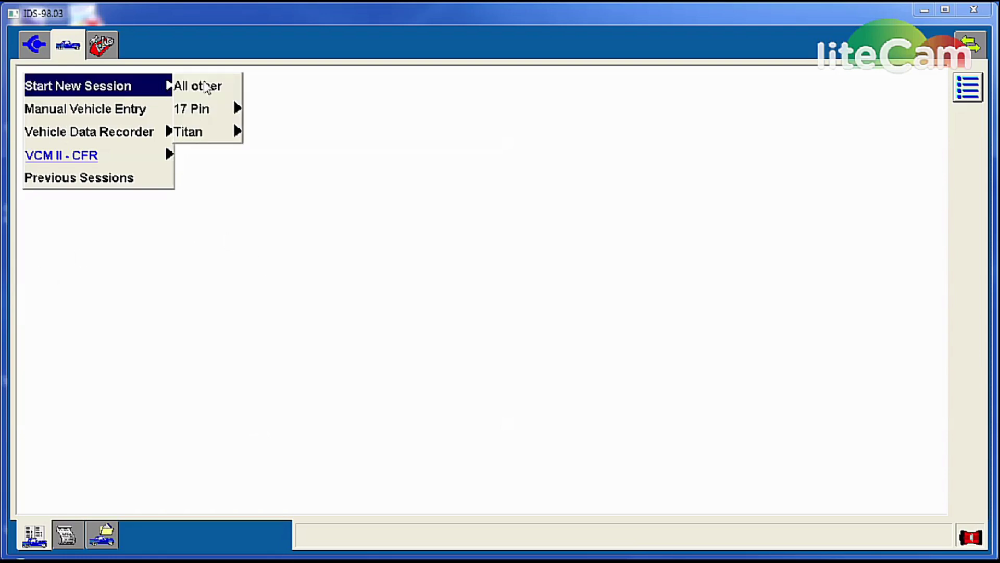
left_click(208, 87)
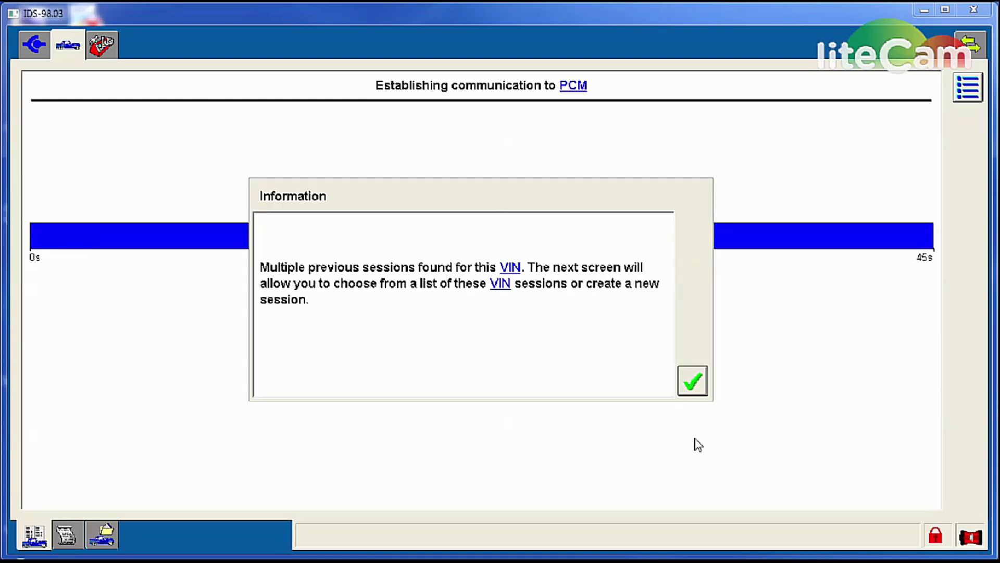
left_click(692, 385)
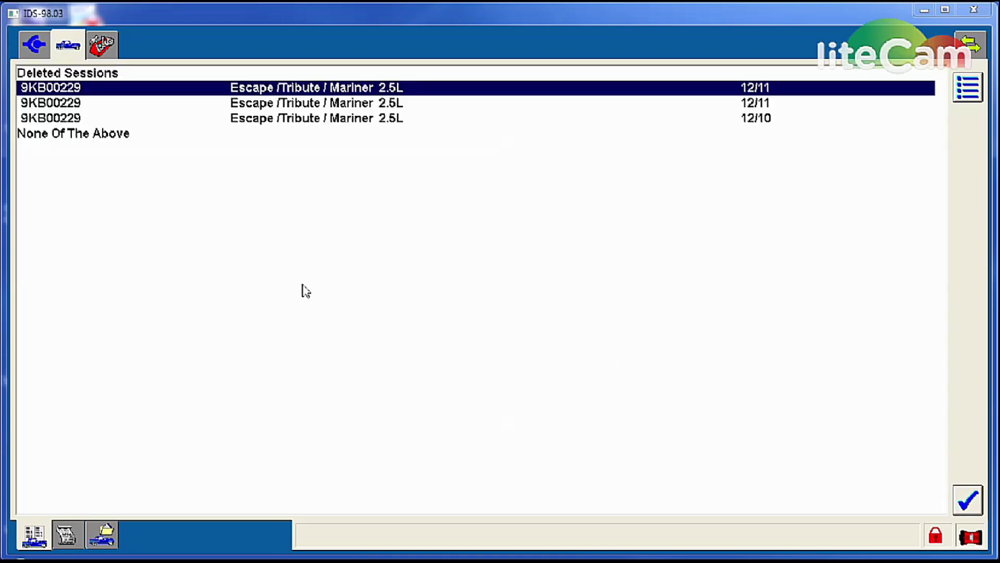
left_click(58, 137)
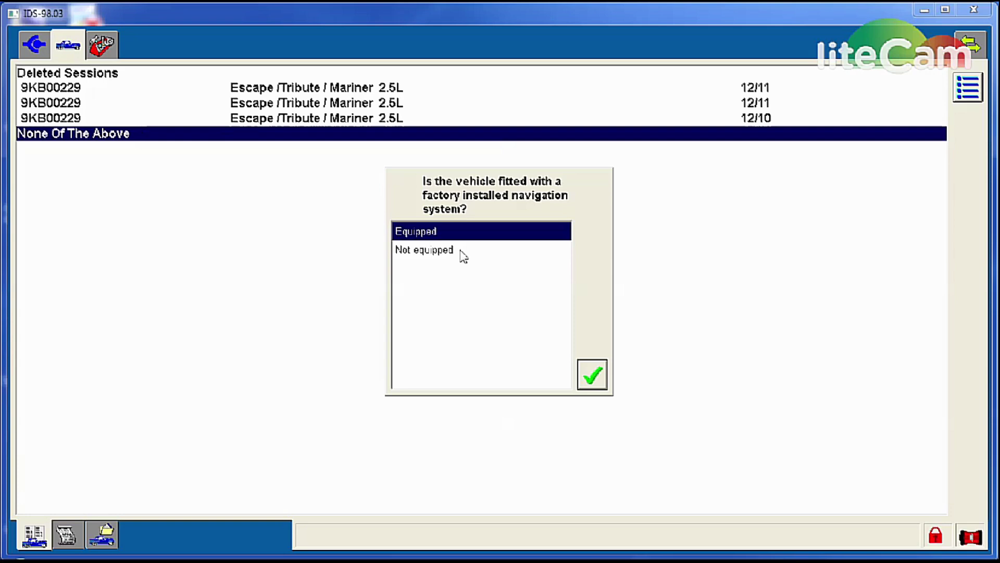
double_click(461, 253)
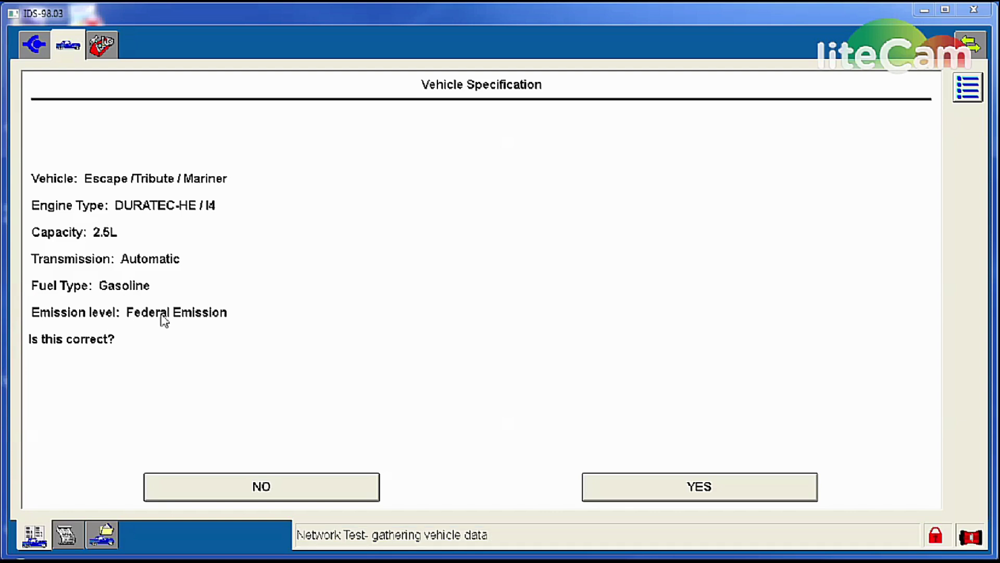
left_click(634, 485)
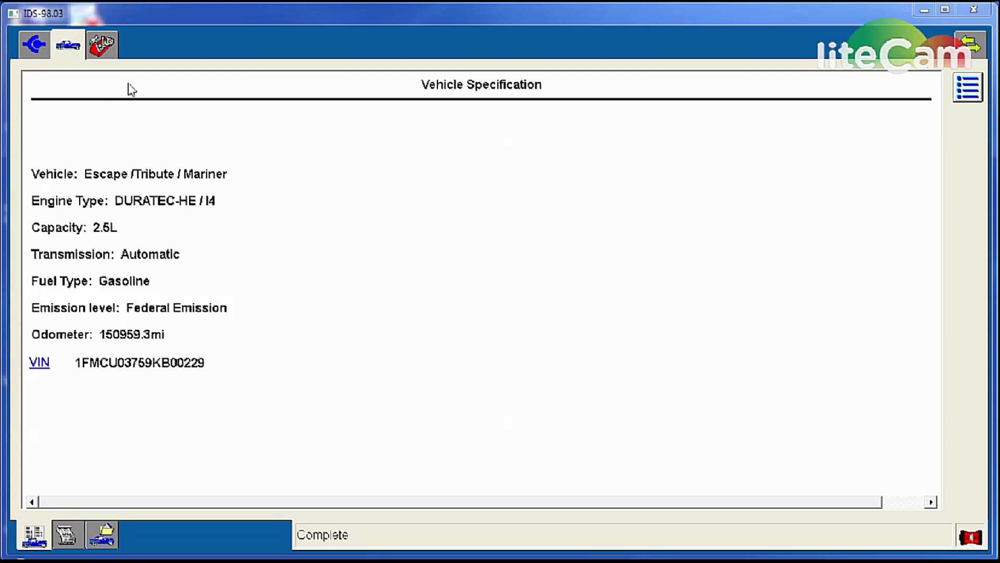
Start Module Reprogramming for the ABS module and confirm that the vehicle's VIN is correct.
left_click(104, 48)
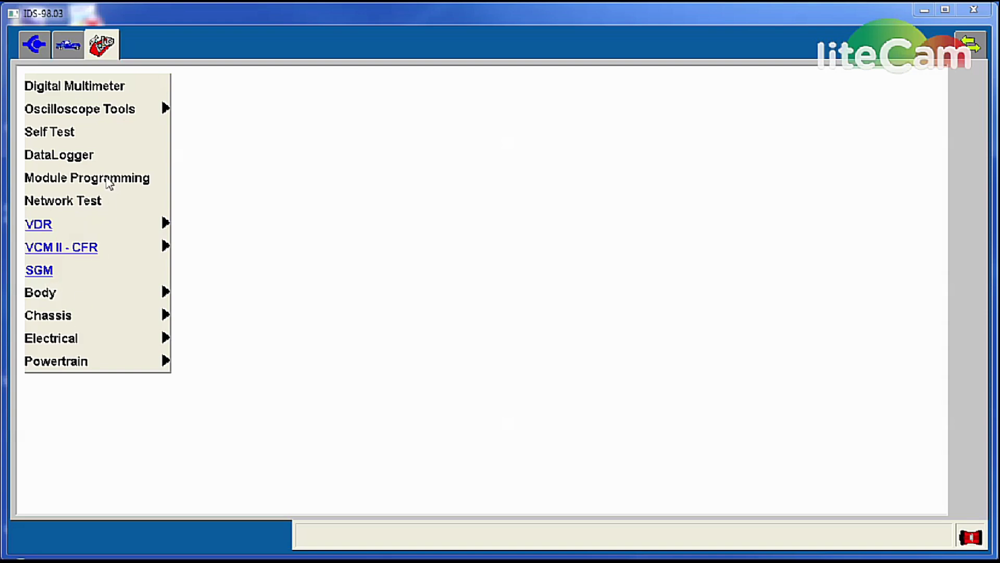
left_click(107, 179)
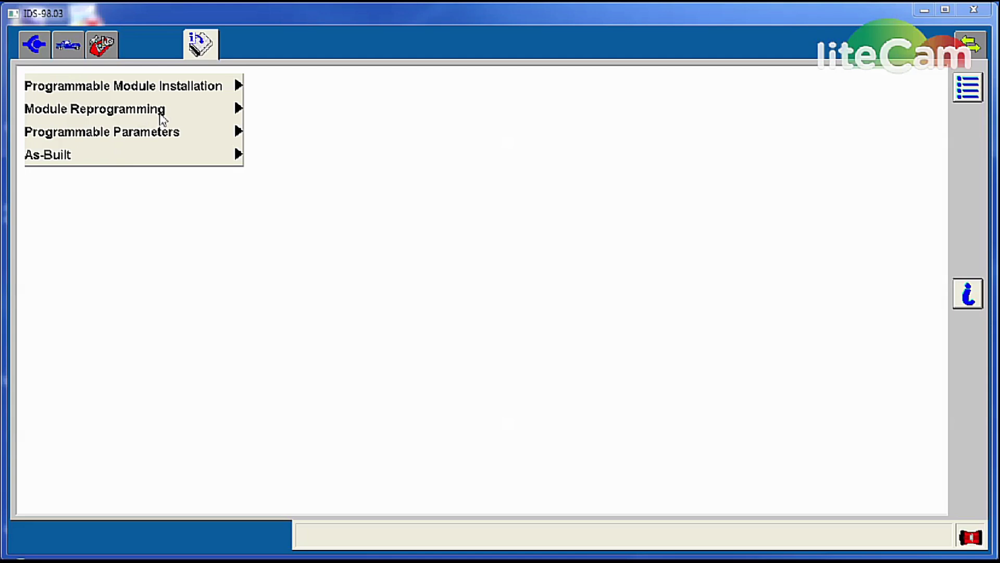
left_click(163, 116)
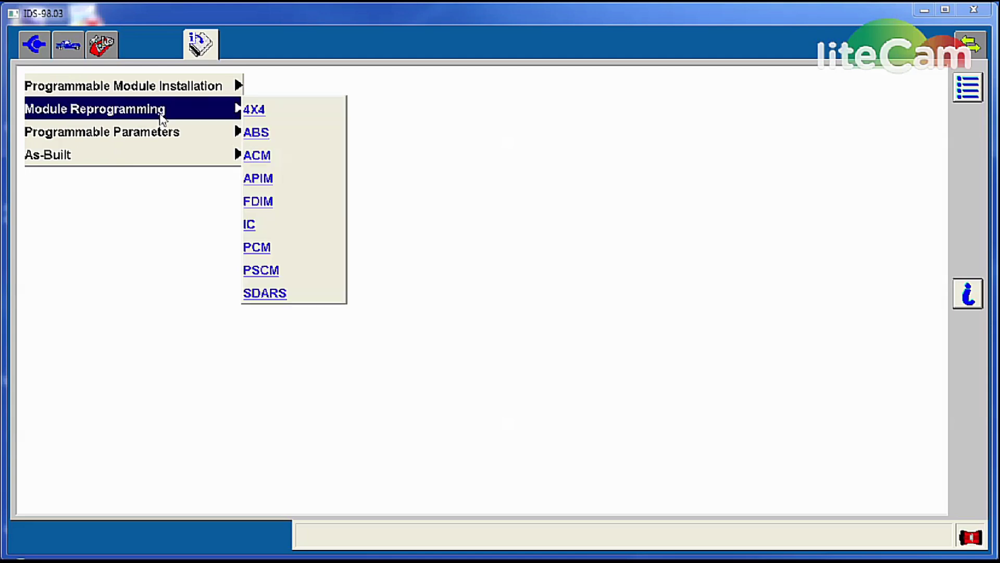
left_click(256, 134)
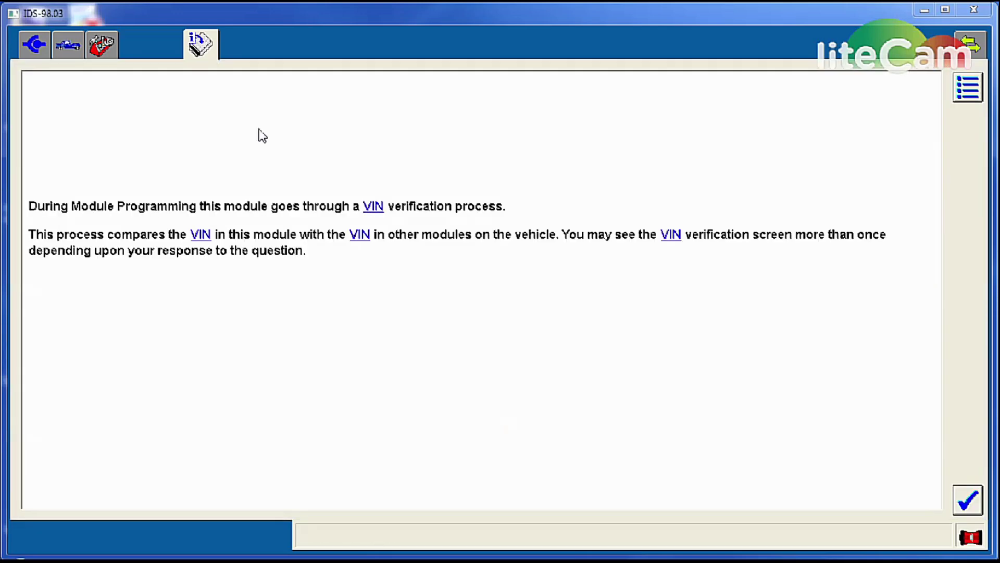
key("Return")
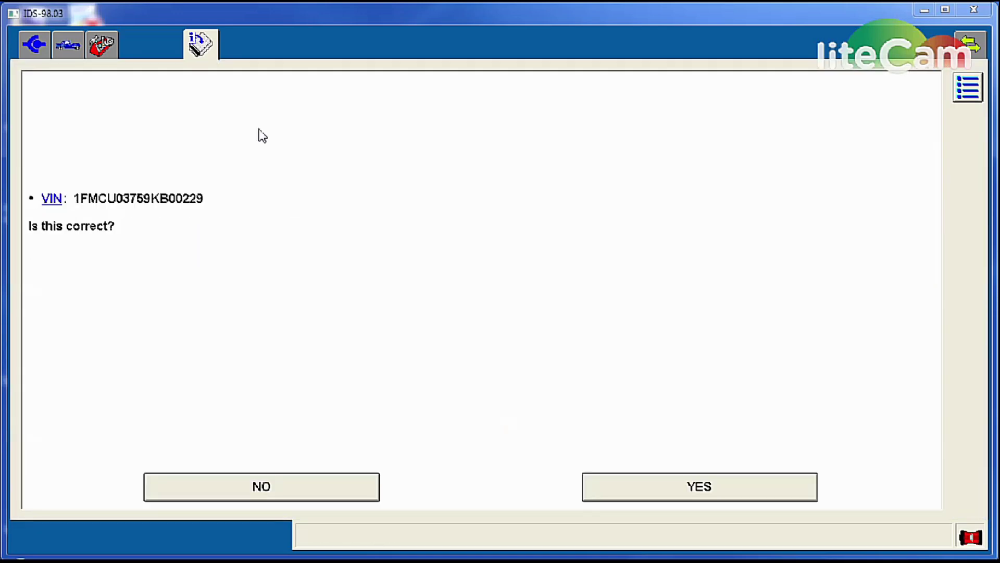
key("Return")
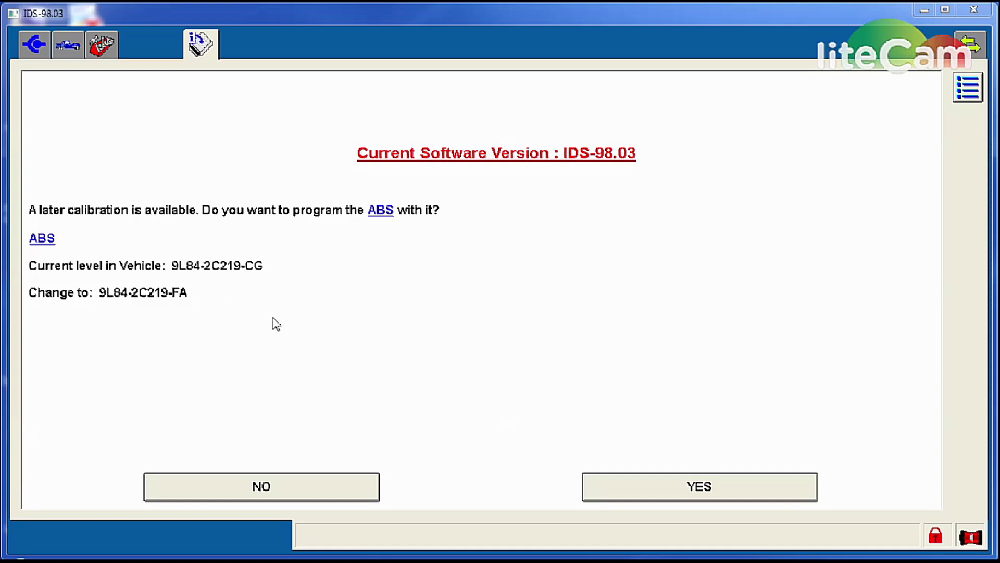
Program the ABS with the later calibration 9L84-2C219-FA, acknowledging the ignition ON and OFF requests and the completion notice.
left_click(637, 489)
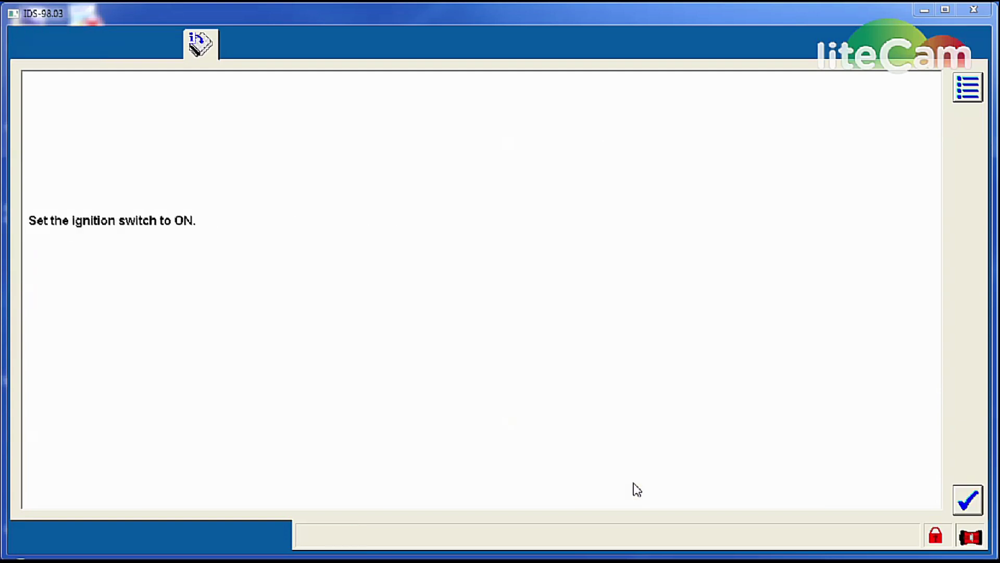
key("Return")
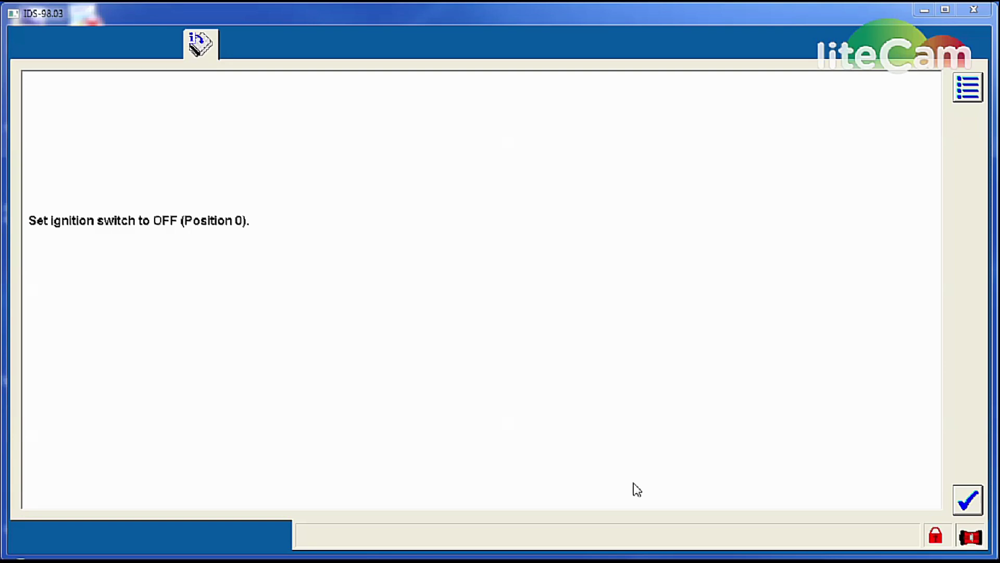
key("Return")
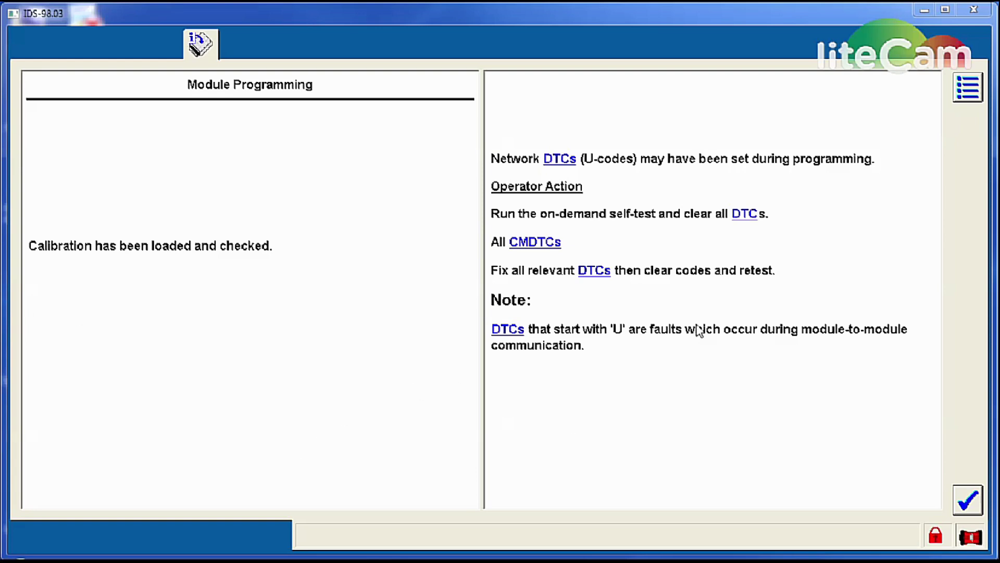
key("Return")
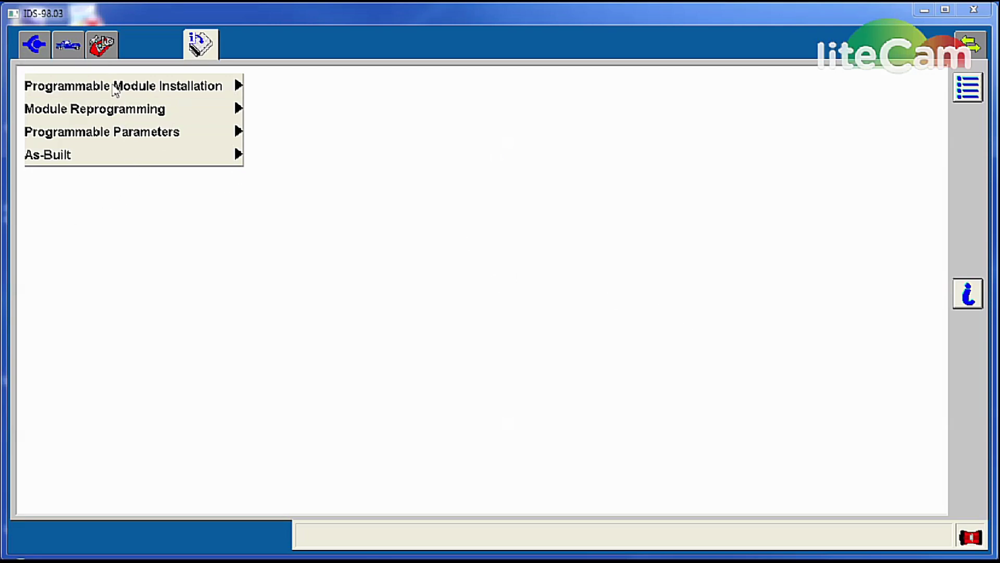
Run a Self Test that reads all CMDTCs from the vehicle's modules.
left_click(110, 46)
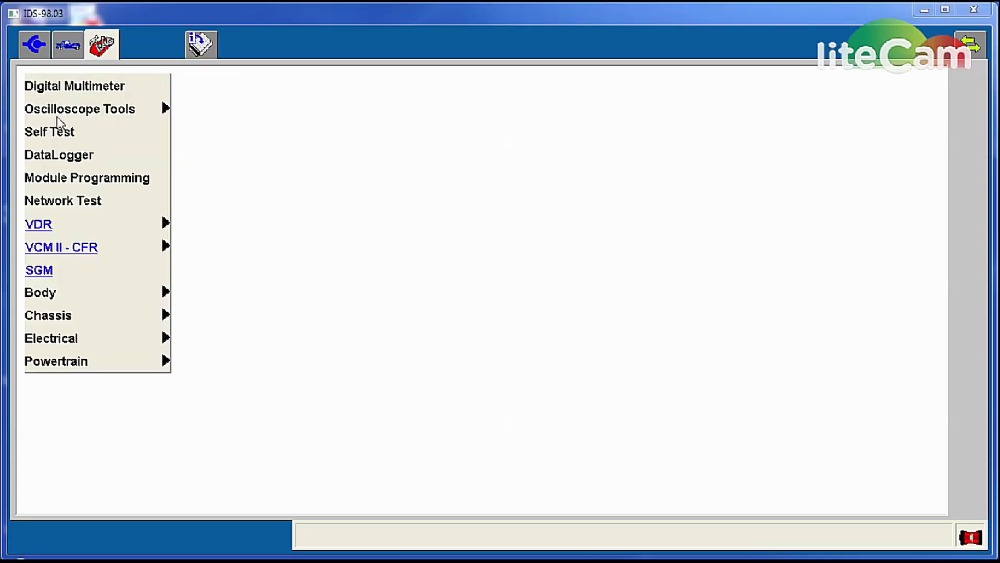
left_click(58, 136)
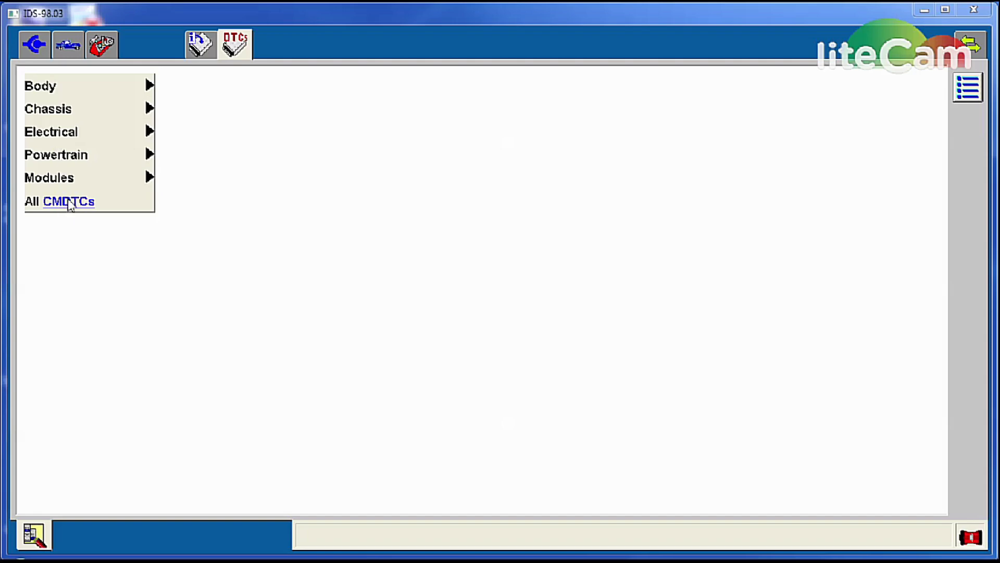
left_click(67, 199)
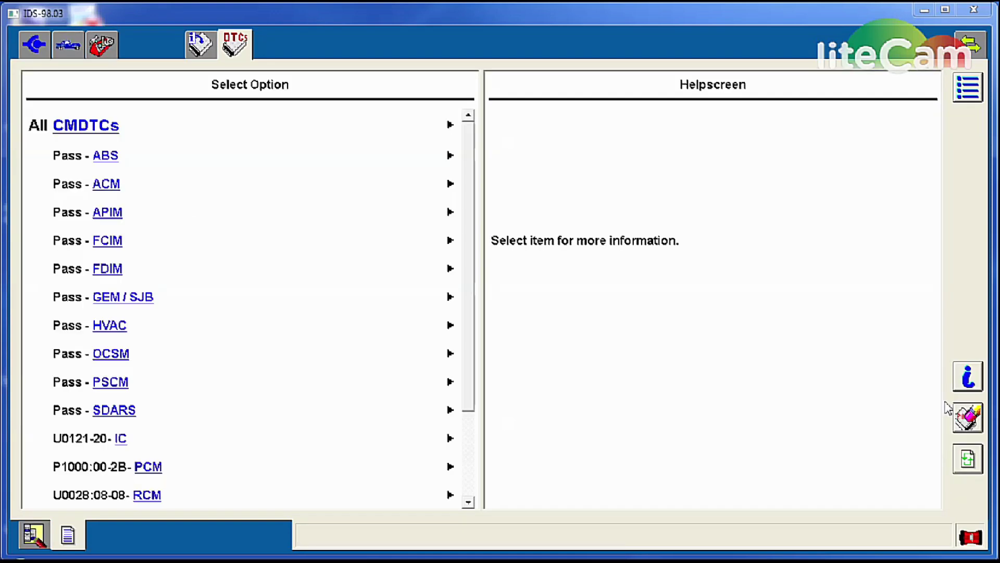
Review the descriptions of the IC, PCM and RCM trouble codes, and clear all CMDTCs.
left_click(77, 446)
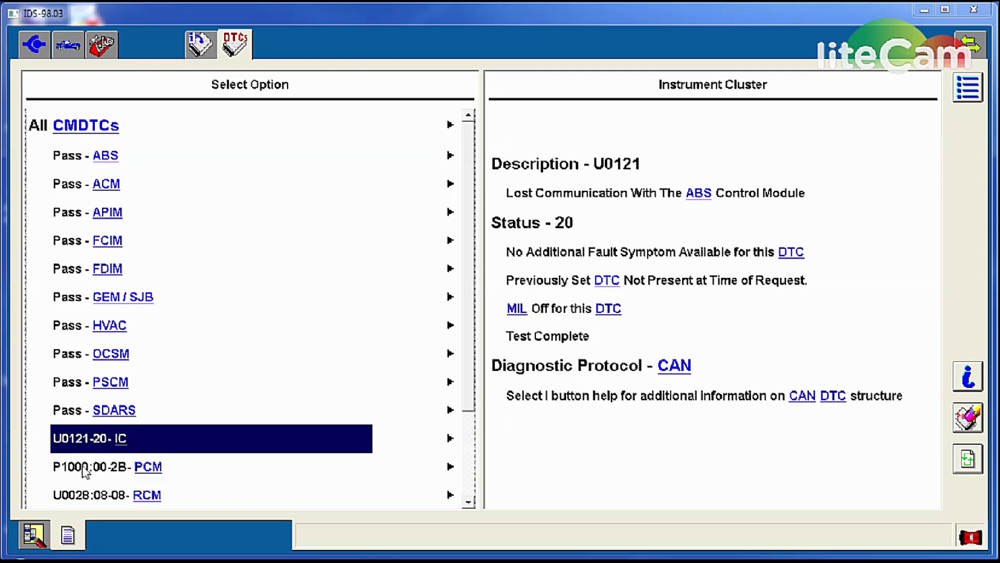
left_click(84, 471)
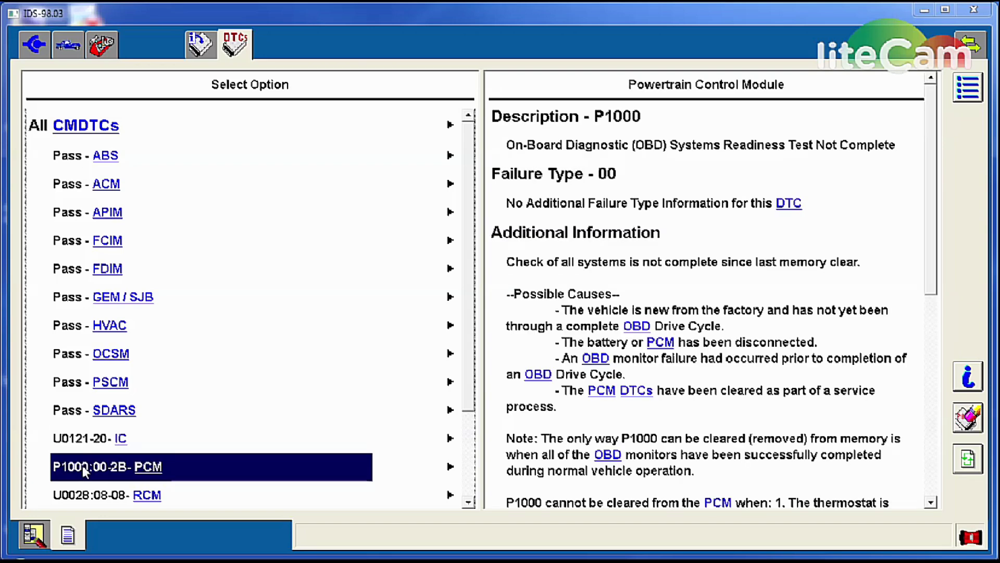
left_click(87, 494)
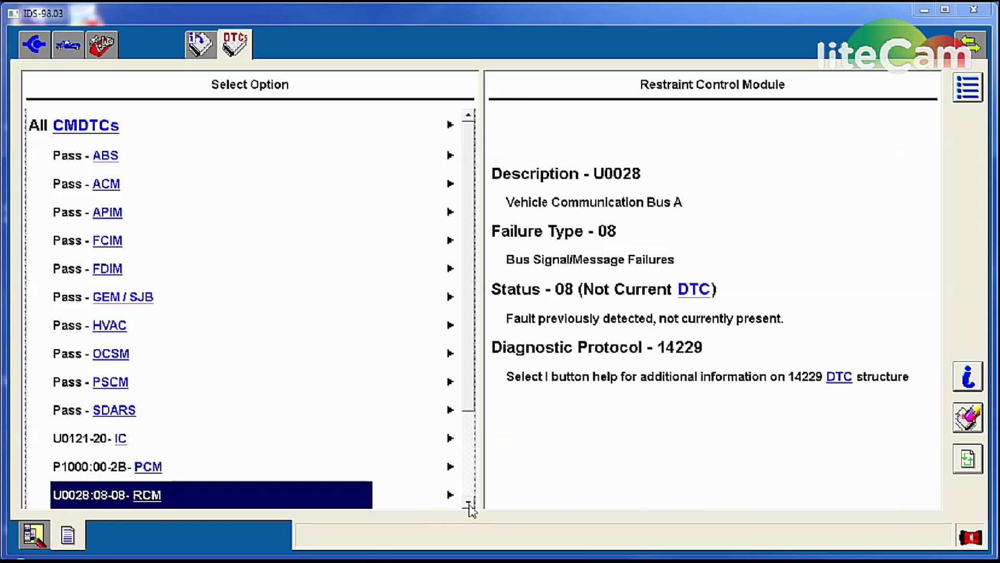
left_click(969, 422)
left_click(693, 382)
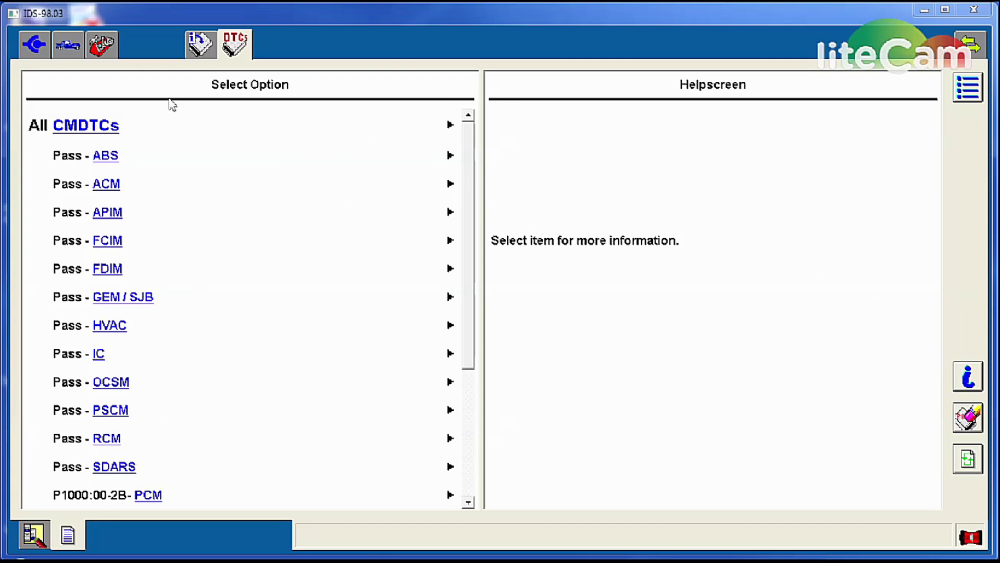
Run Programmable Module Installation for the ABS module, acknowledging each ignition ON and OFF request until it finishes.
left_click(201, 45)
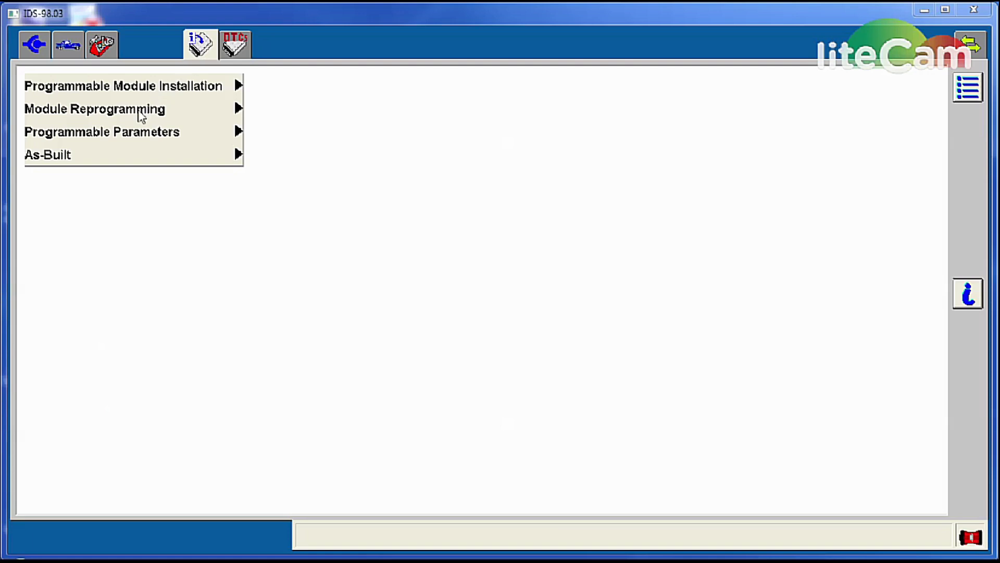
left_click(141, 93)
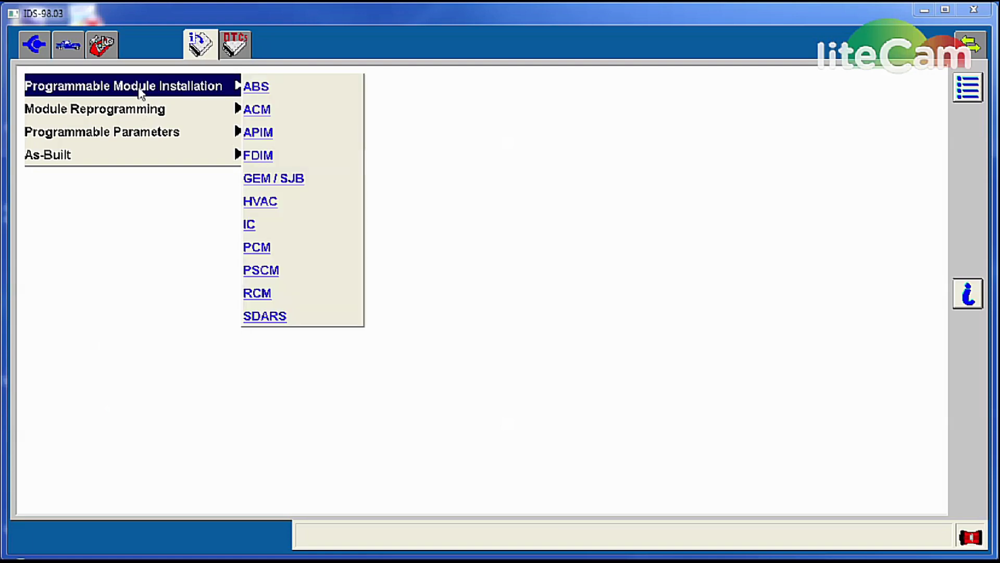
left_click(264, 87)
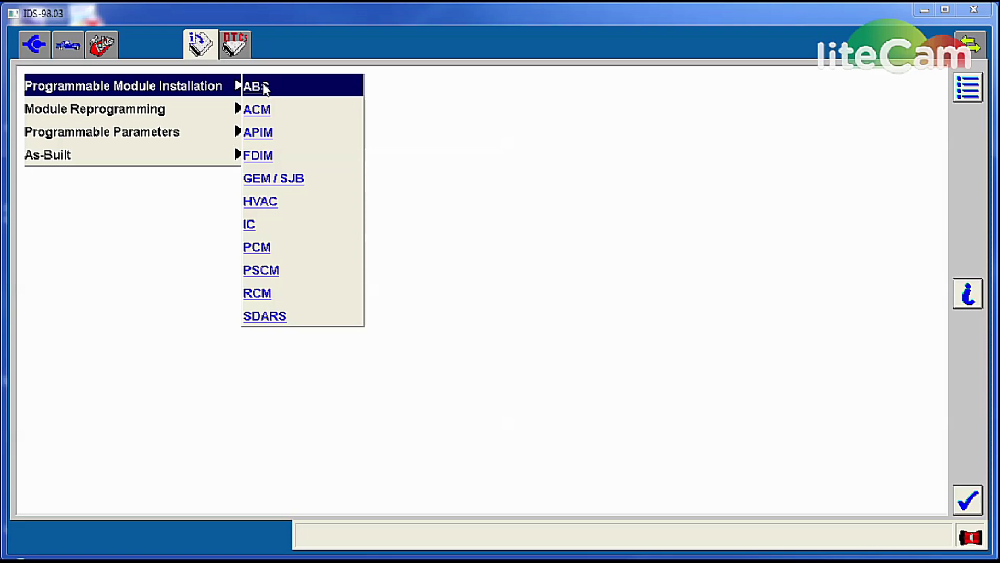
left_click(313, 90)
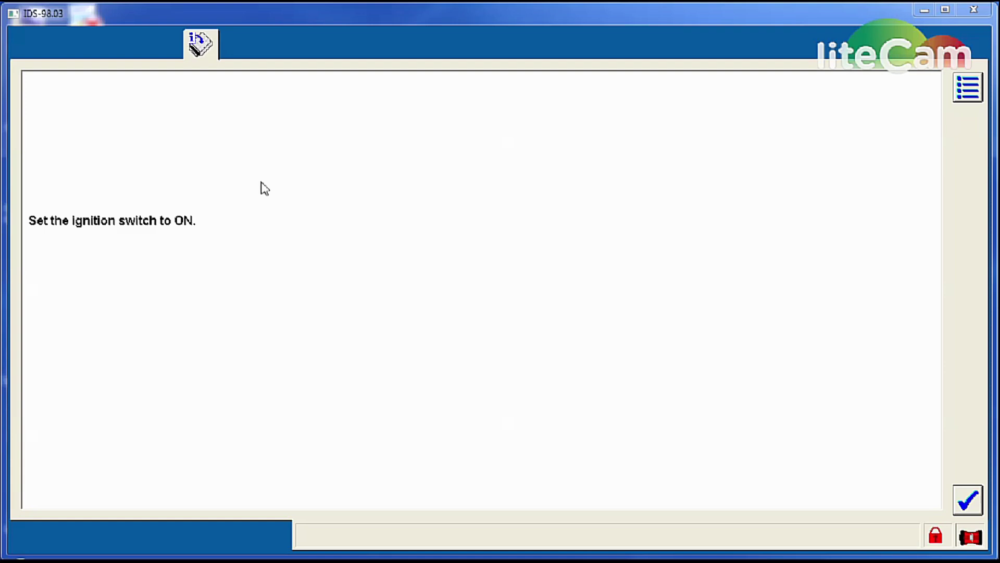
key("Return")
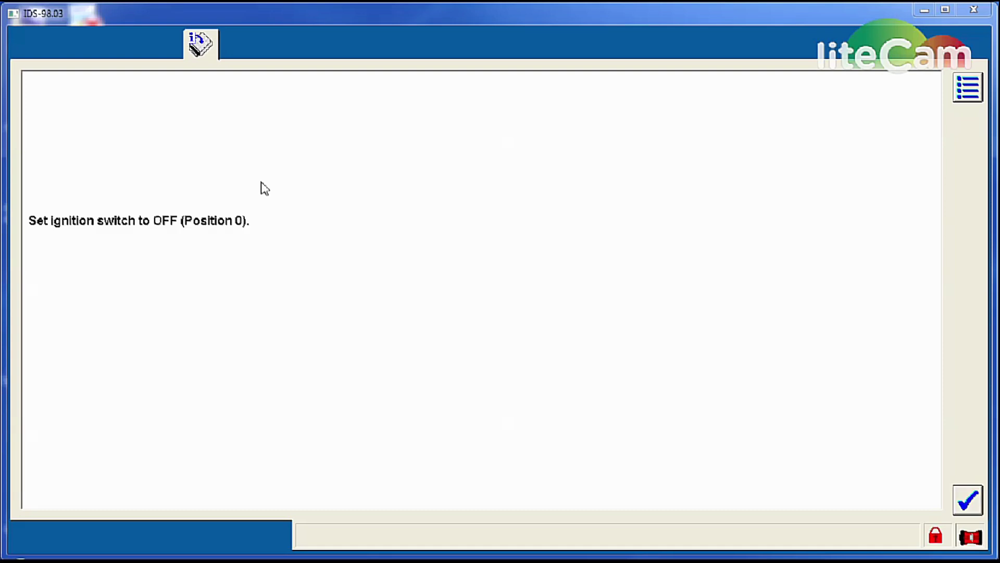
key("Return")
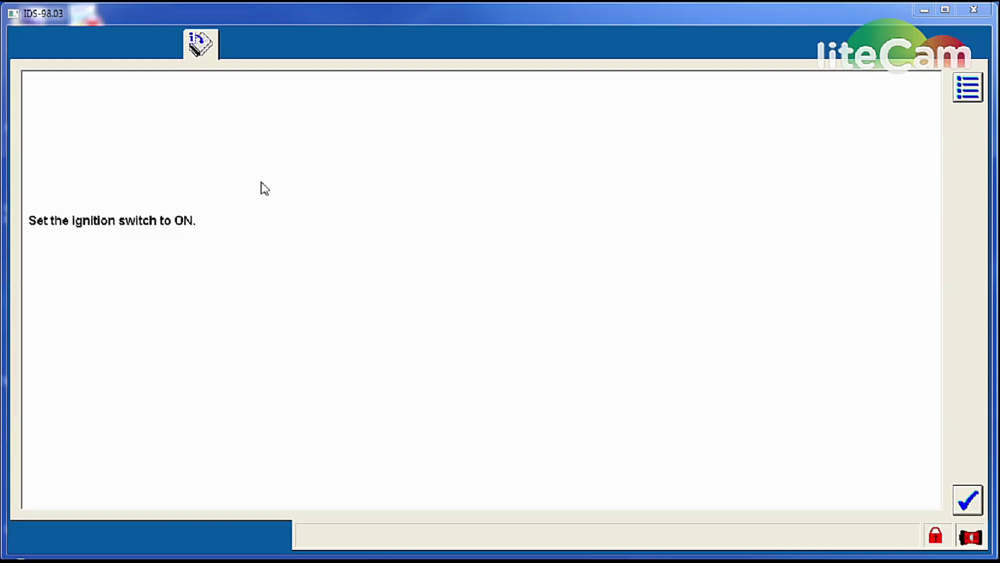
key("Return")
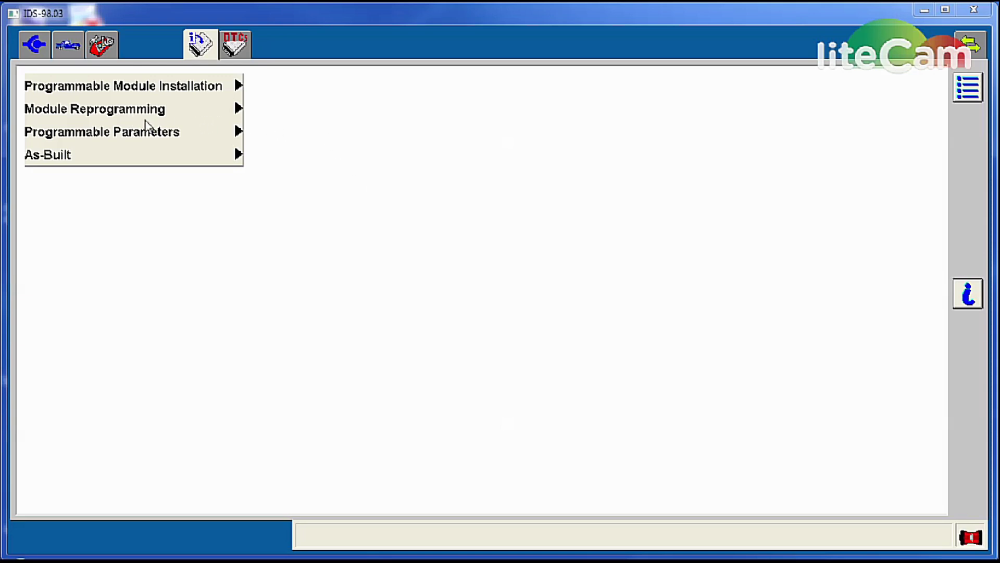
Return to the self-test results and clear all CMDTCs again after the ABS module installation.
left_click(234, 48)
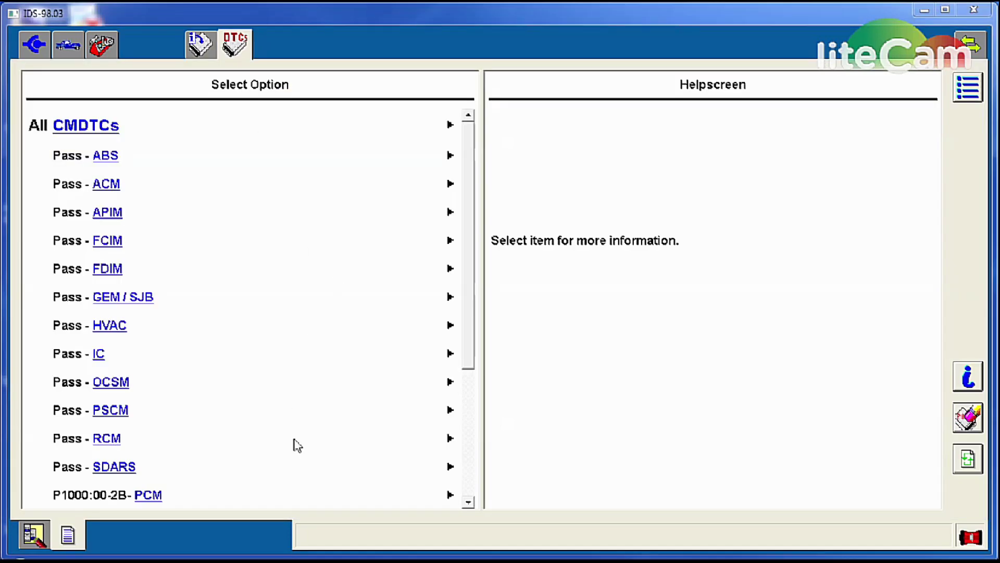
left_click(969, 418)
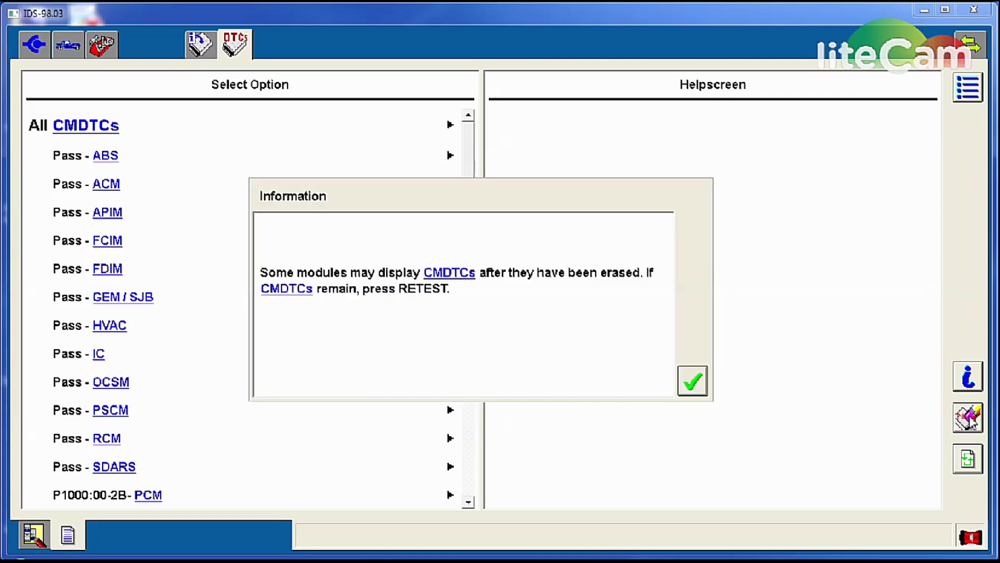
left_click(693, 381)
left_click(698, 382)
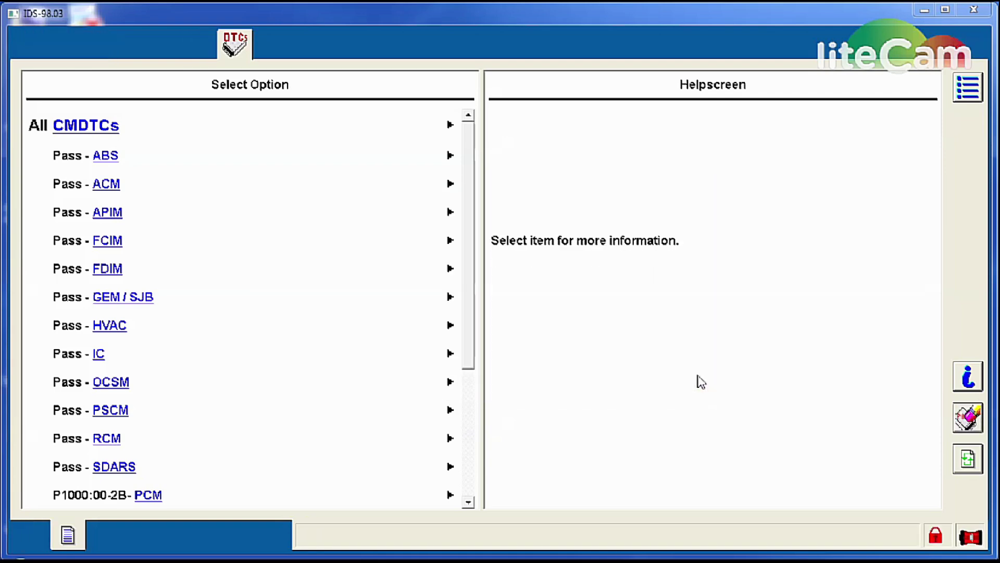